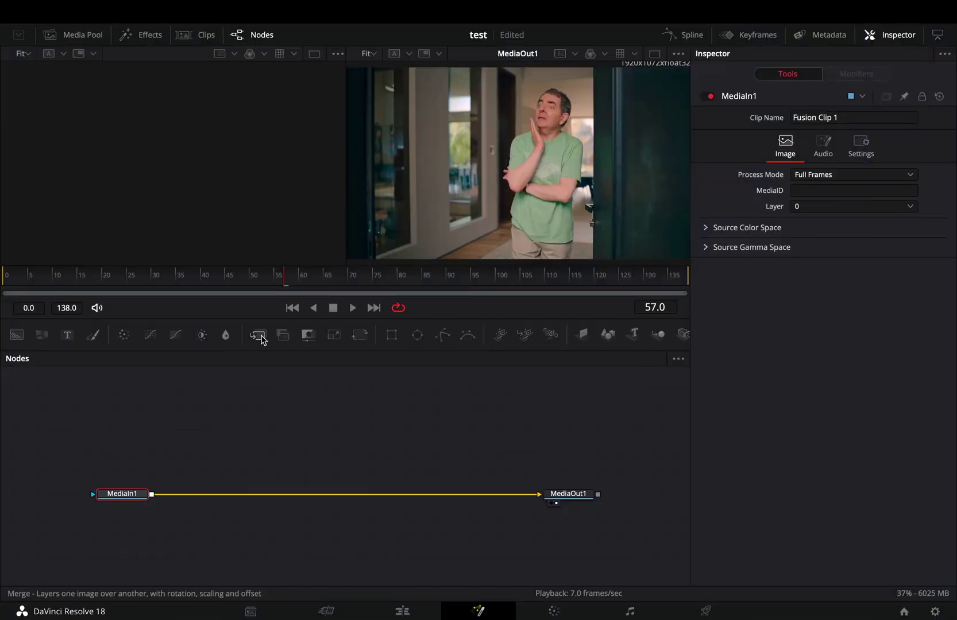
- Insert Merge1 between MediaIn1 and MediaOut1, paste the keyed clip as MediaIn2, and go to frame 5
left_click(258, 336)
left_click_drag(191, 500, 296, 501)
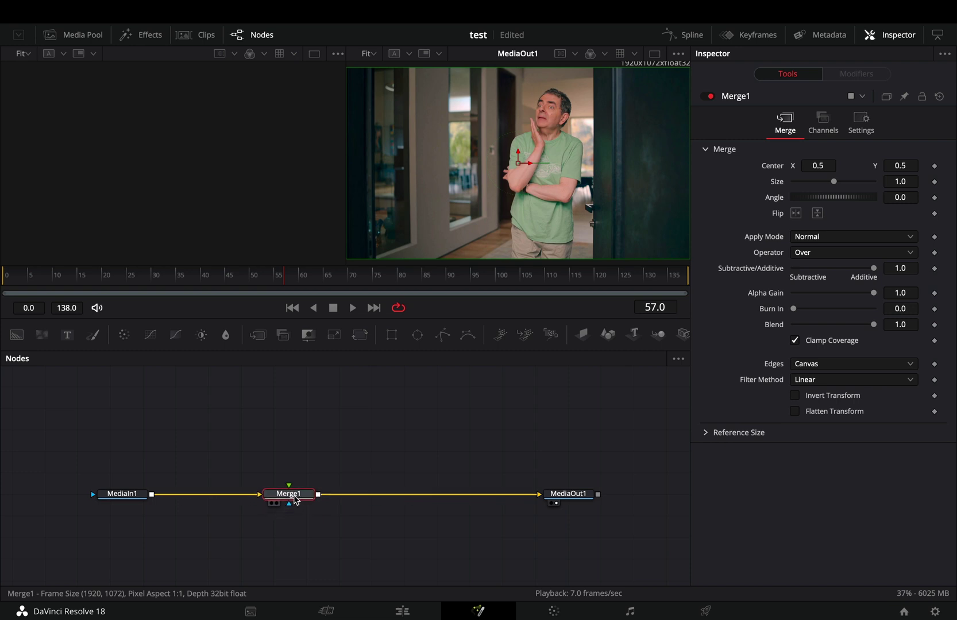
left_click(210, 412)
key("ctrl+v")
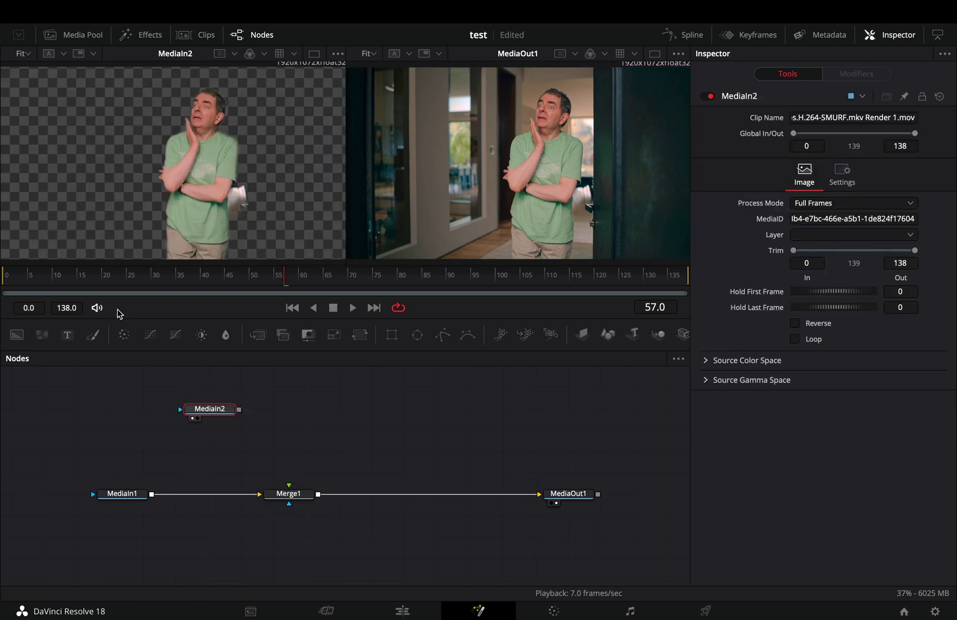
left_click_drag(45, 276, 29, 276)
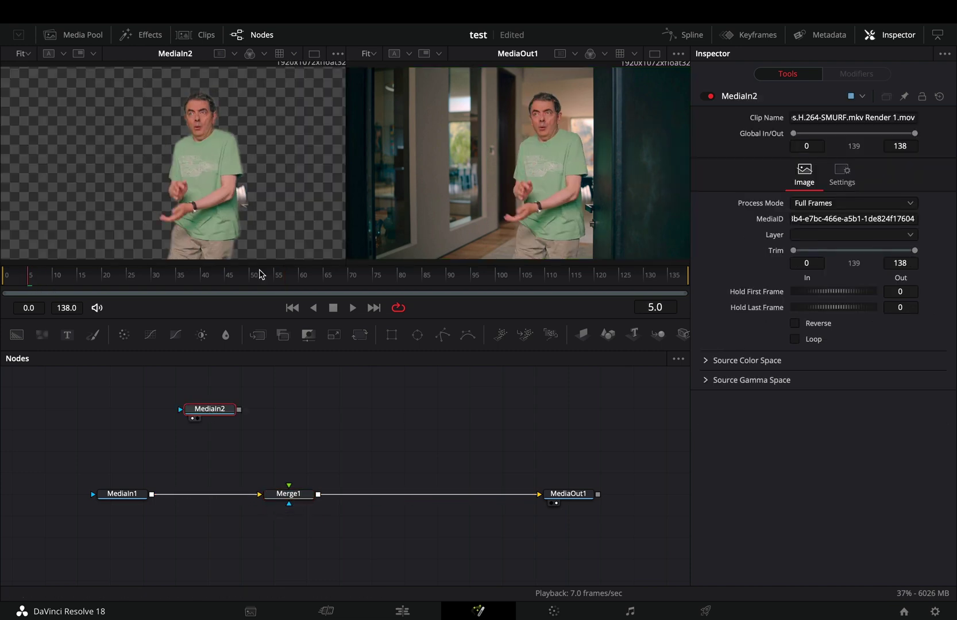
scroll(278, 408, "up", 1)
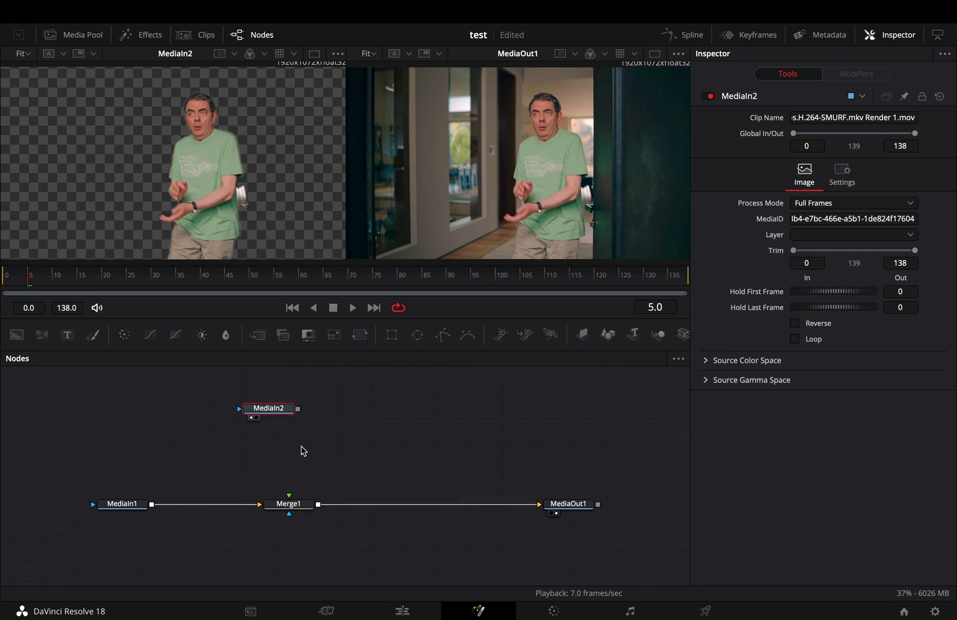
- Add TimeStretcher1 below MediaIn2 and drive its Source Time with an Anim Curves modifier
key("shift+space")
type("time")
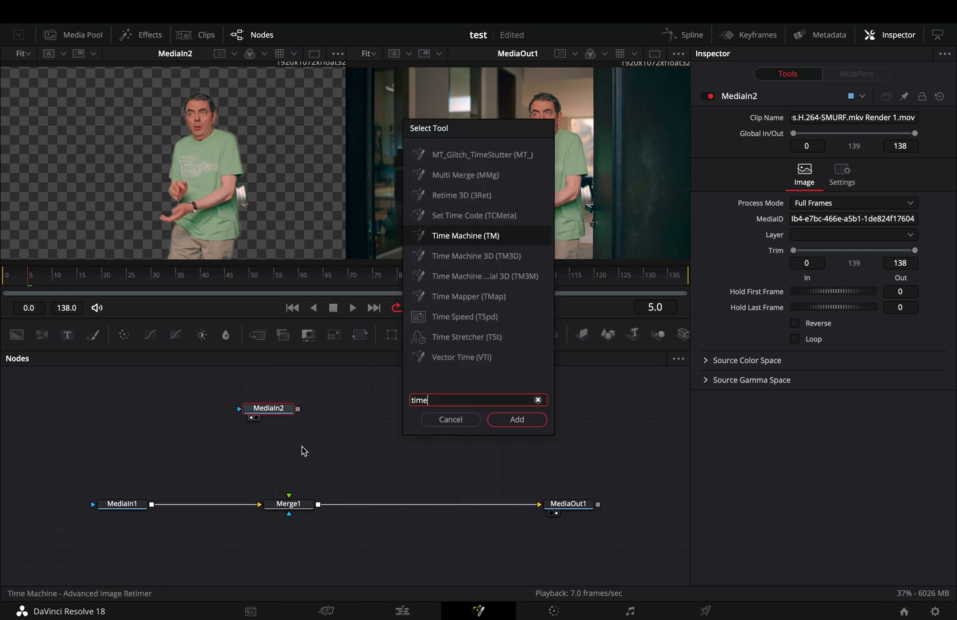
key("Return")
left_click_drag(329, 409, 281, 444)
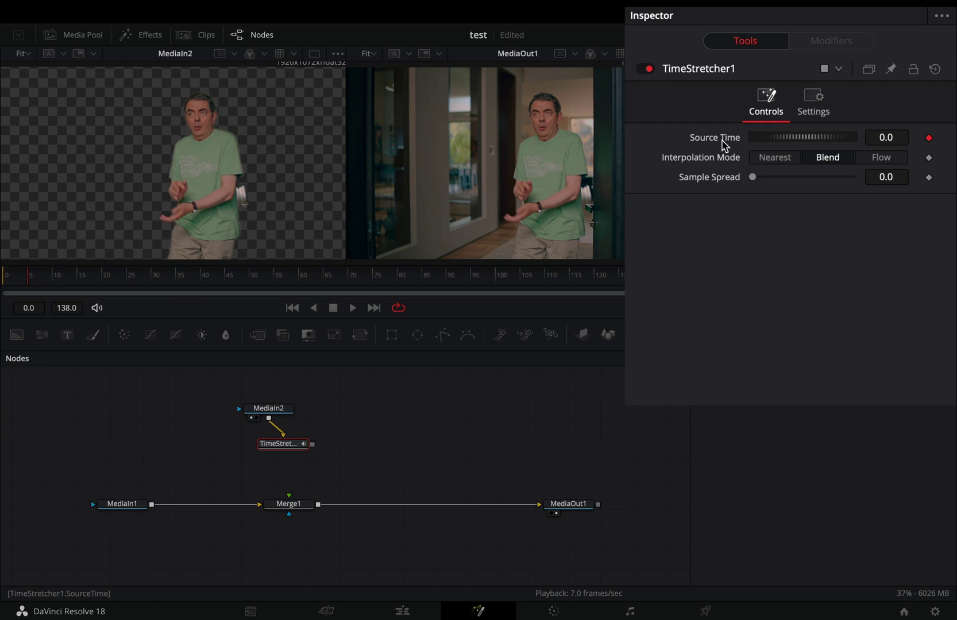
right_click(724, 143)
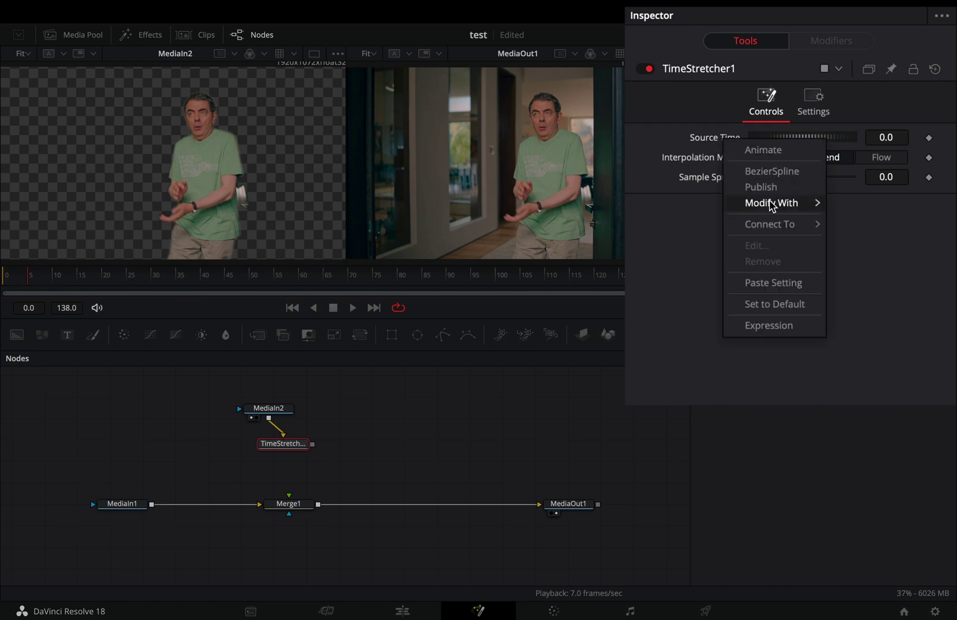
mouse_move(773, 204)
left_click(734, 204)
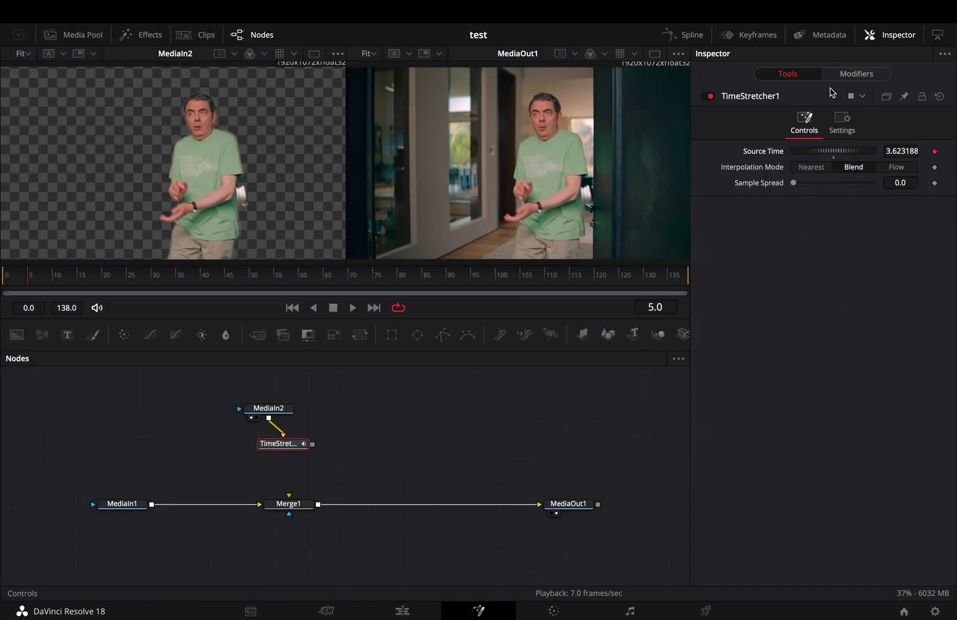
- Set the curve to Duration source and Easing type, with Sine in and out and Scale 138
left_click(825, 44)
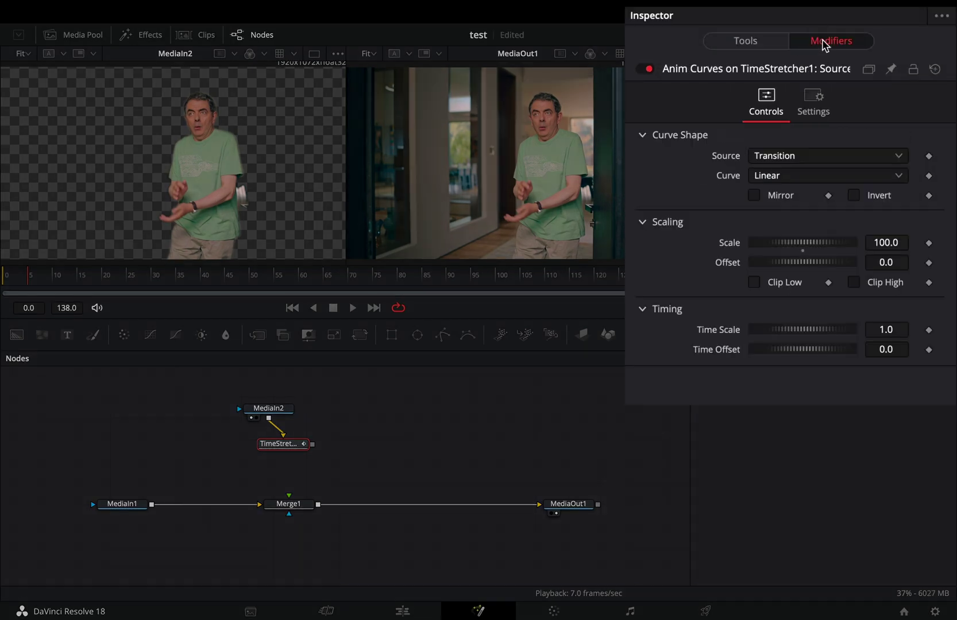
left_click(765, 158)
left_click(764, 177)
left_click(783, 180)
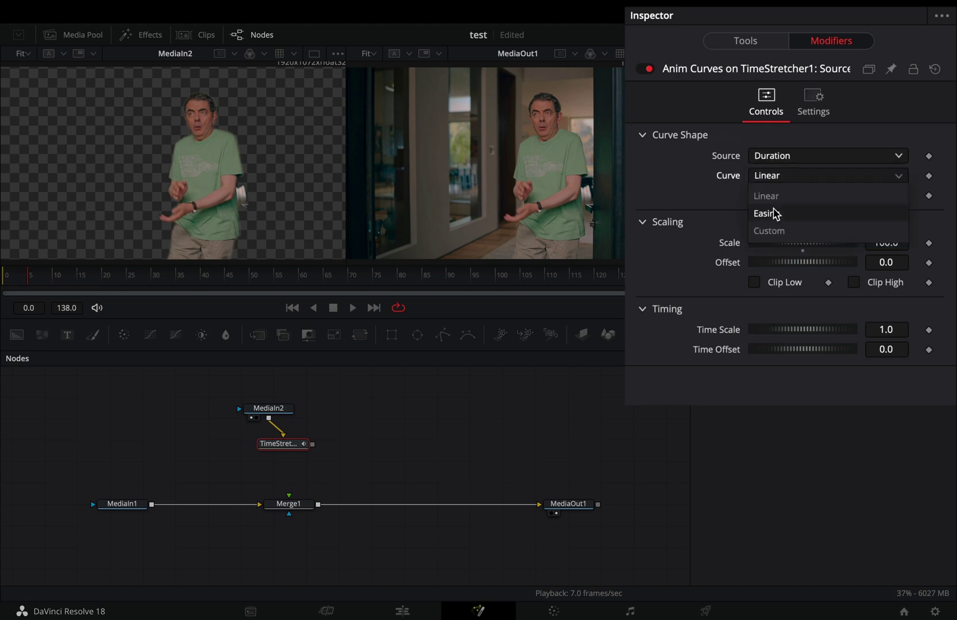
left_click(774, 213)
left_click(781, 201)
left_click(778, 228)
left_click(868, 197)
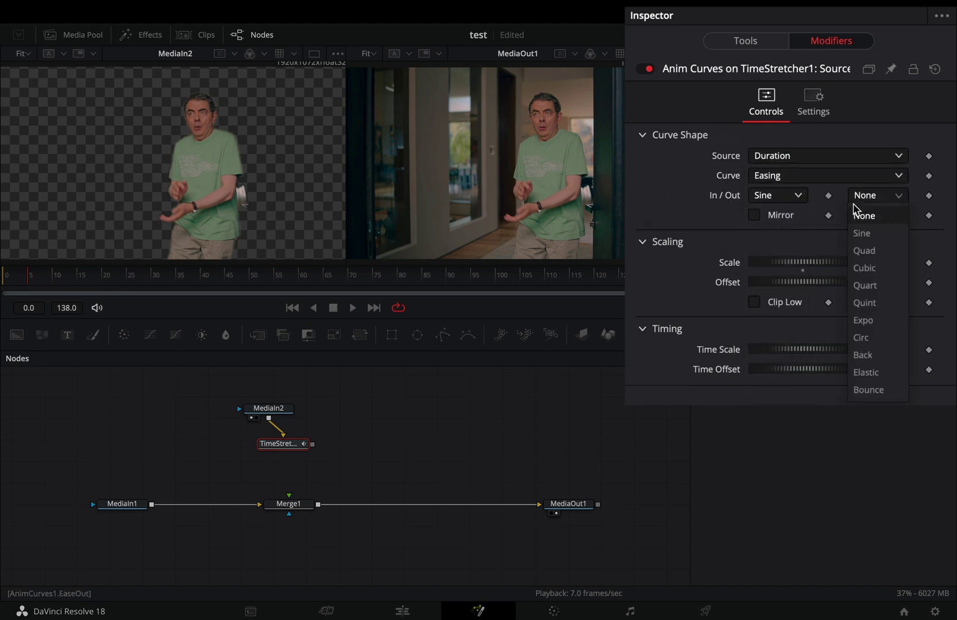
left_click(860, 229)
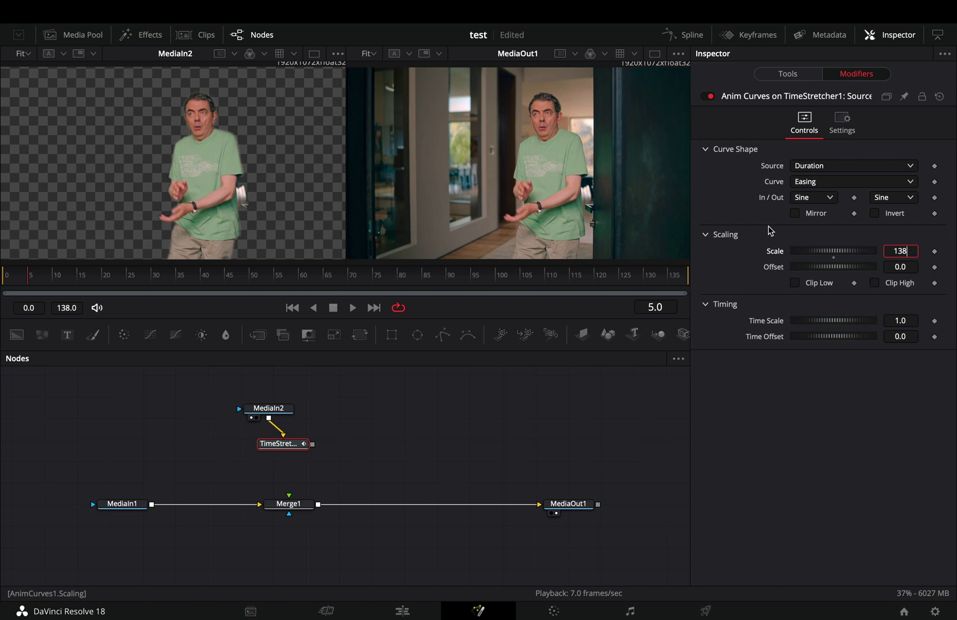
key("Return")
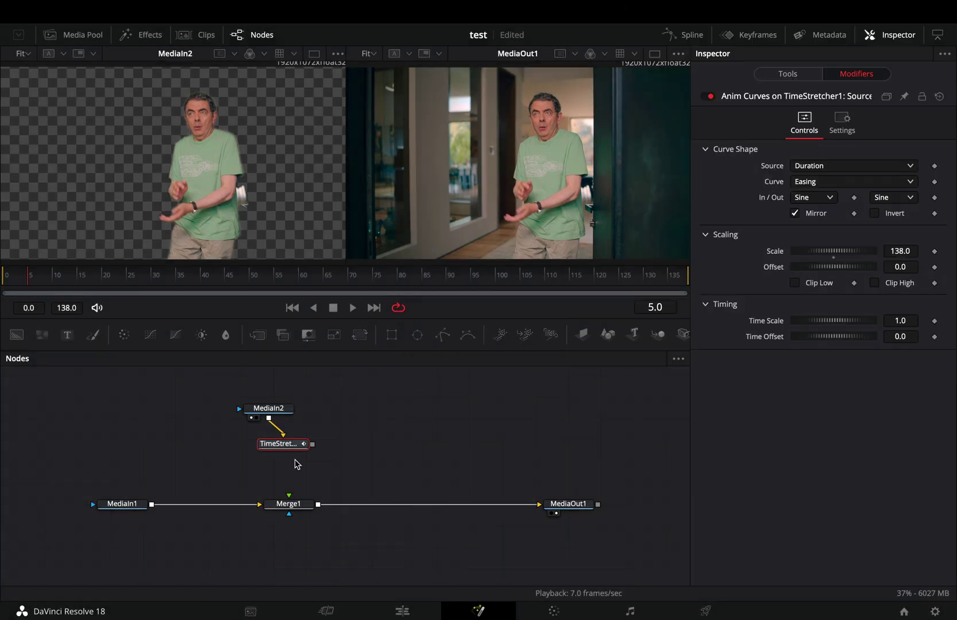
- Add Duplicate1 below TimeStretcher with 10 copies and a lowered Blend
key("shift+space")
type("duplic")
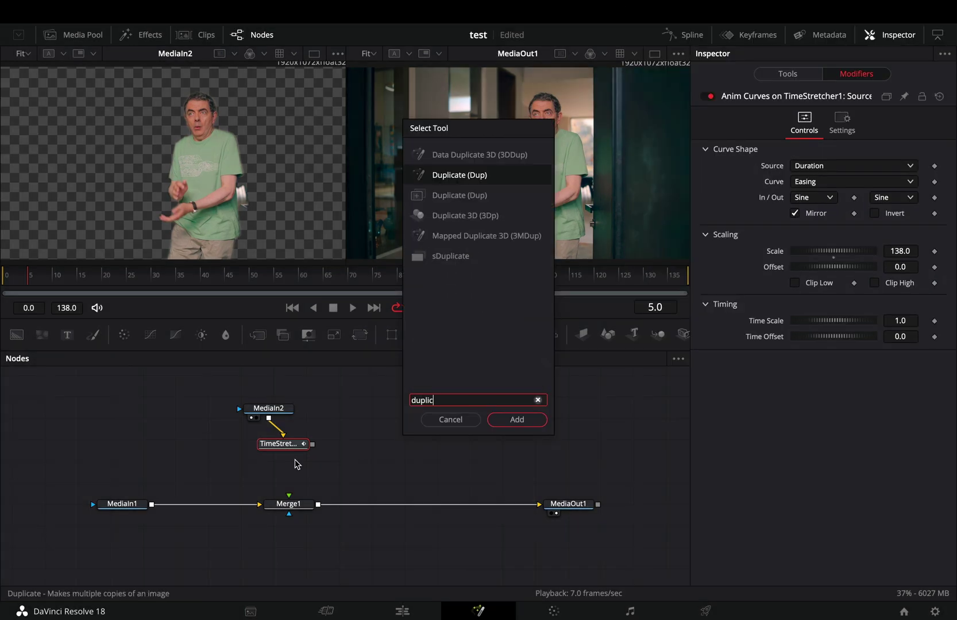
key("Return")
mouse_move(773, 131)
left_mouse_down()
mouse_move(852, 131)
mouse_move(800, 150)
left_mouse_up()
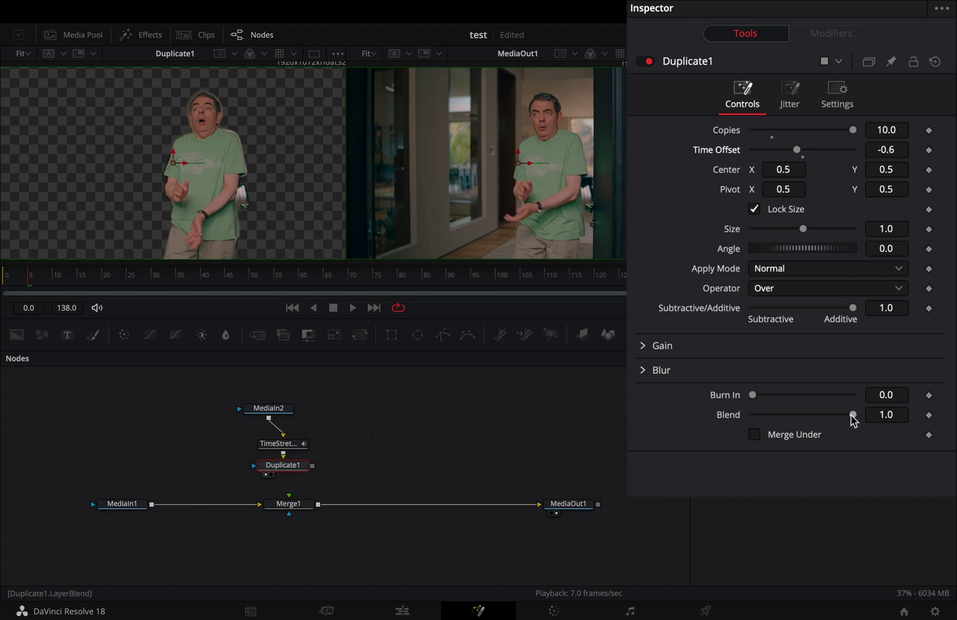
left_click_drag(829, 421, 800, 421)
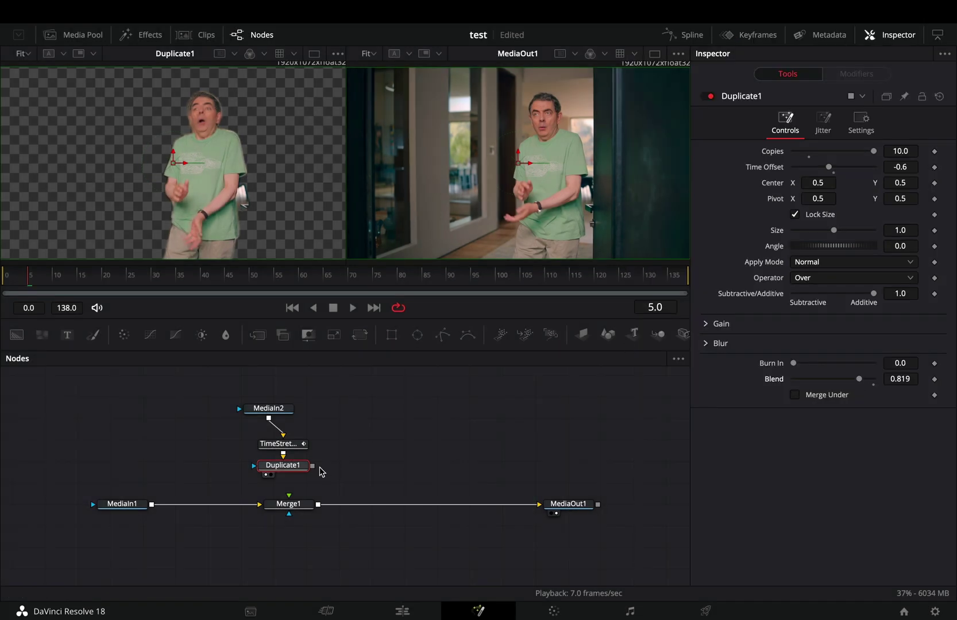
- Insert Merge2 after Merge1 and feed MediaIn1 into its foreground
left_click(289, 508)
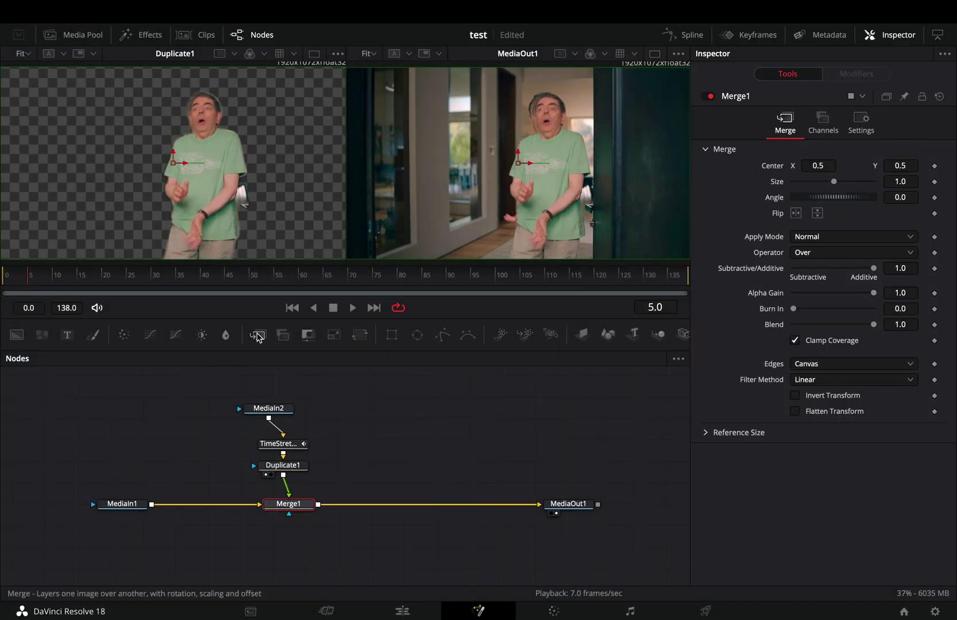
left_click_drag(257, 337, 390, 509)
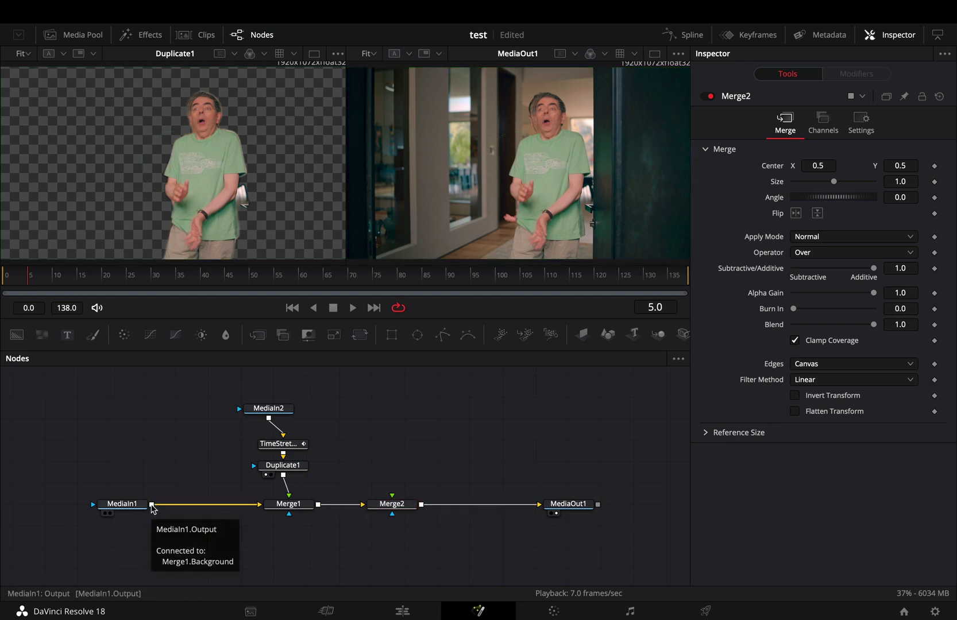
left_click_drag(152, 505, 392, 514)
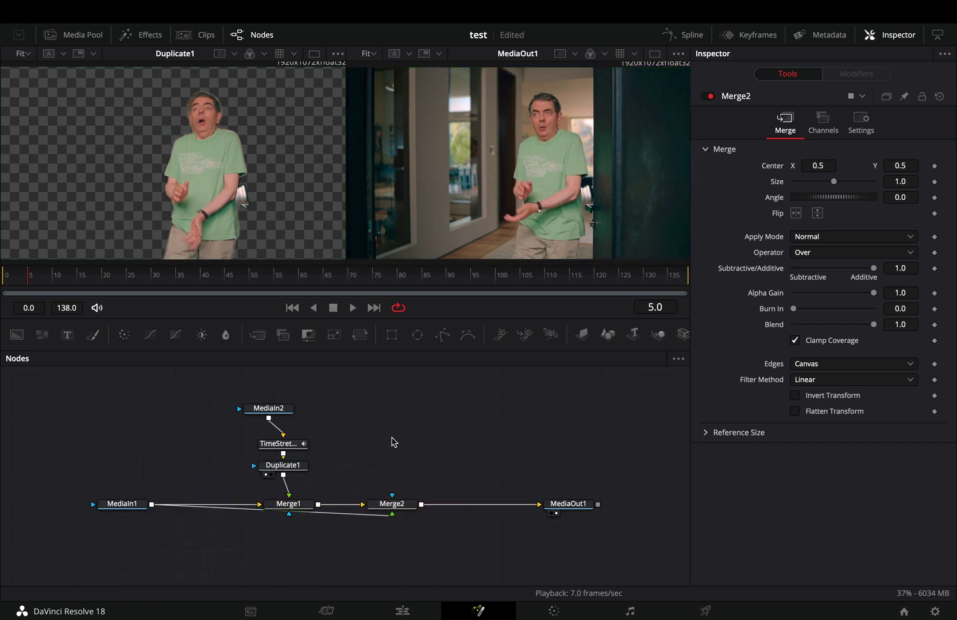
- Add Bitmap1 fed by MediaIn2, view it in the left viewer, and set Soft Edge to about 0.024
key("shift+space")
type("bitmap")
key("Return")
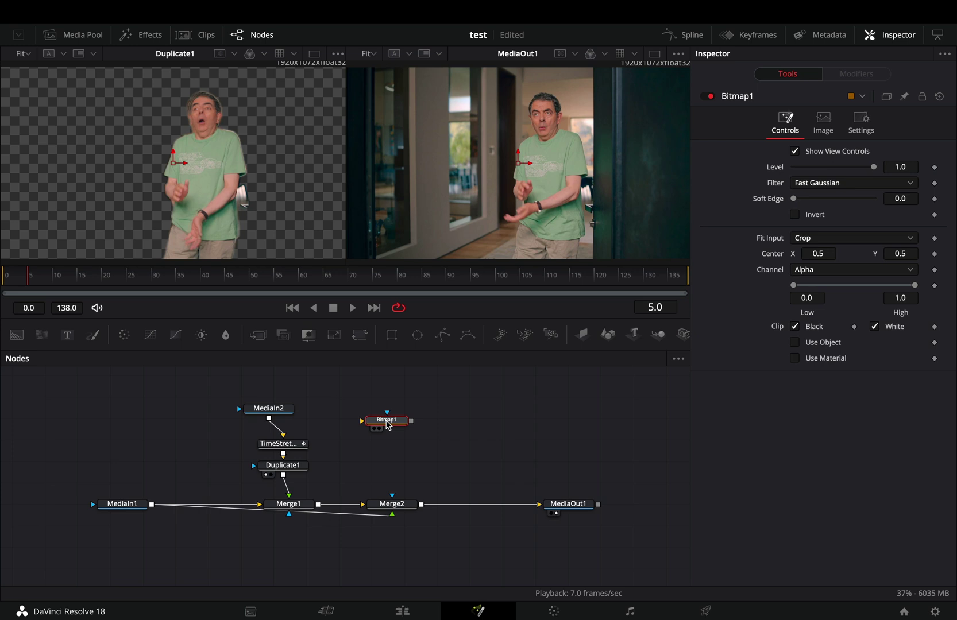
left_click_drag(275, 414, 374, 422)
left_click(399, 420)
key("1")
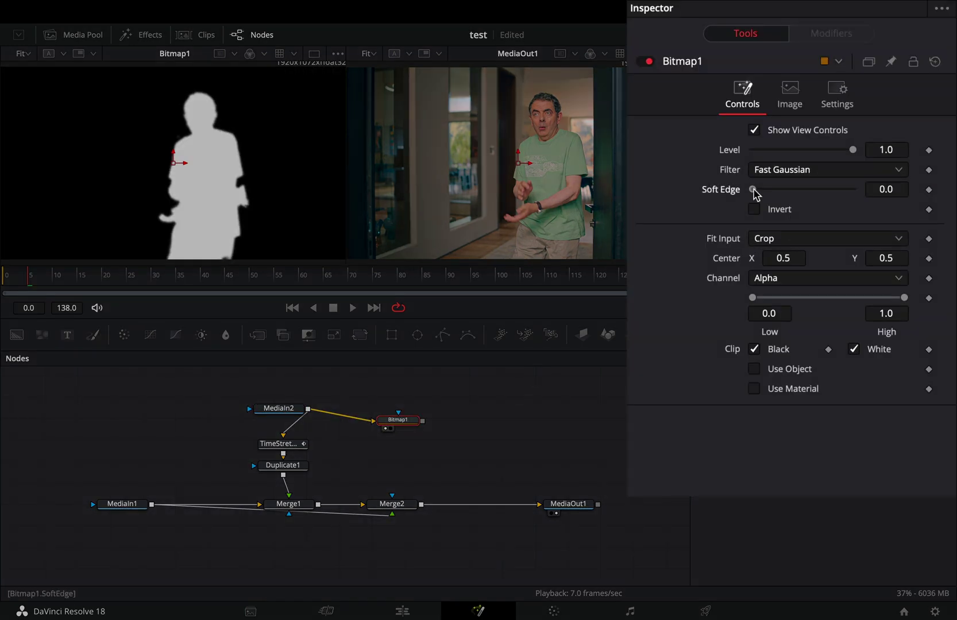
left_click_drag(754, 194, 767, 194)
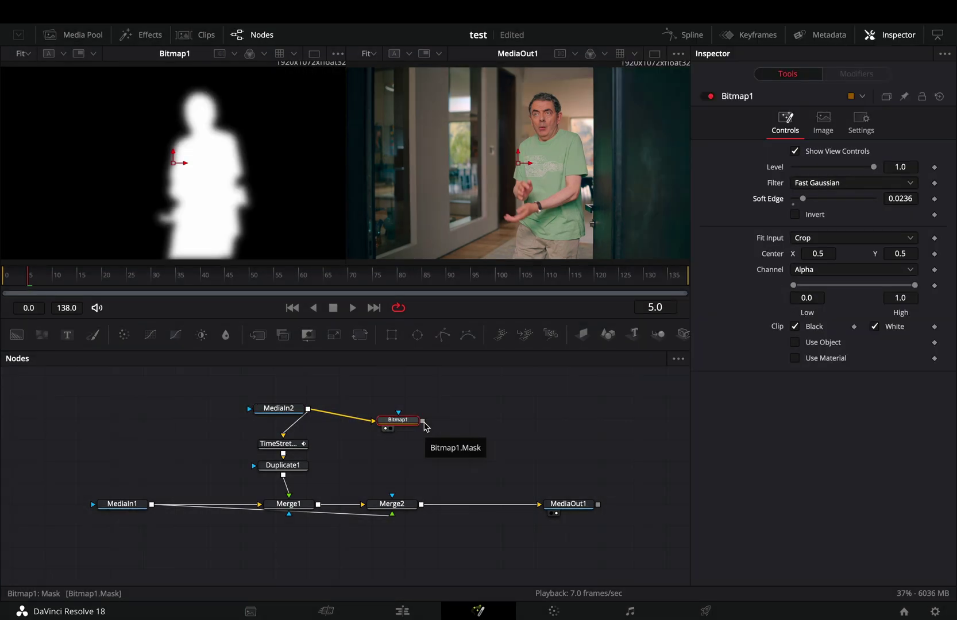